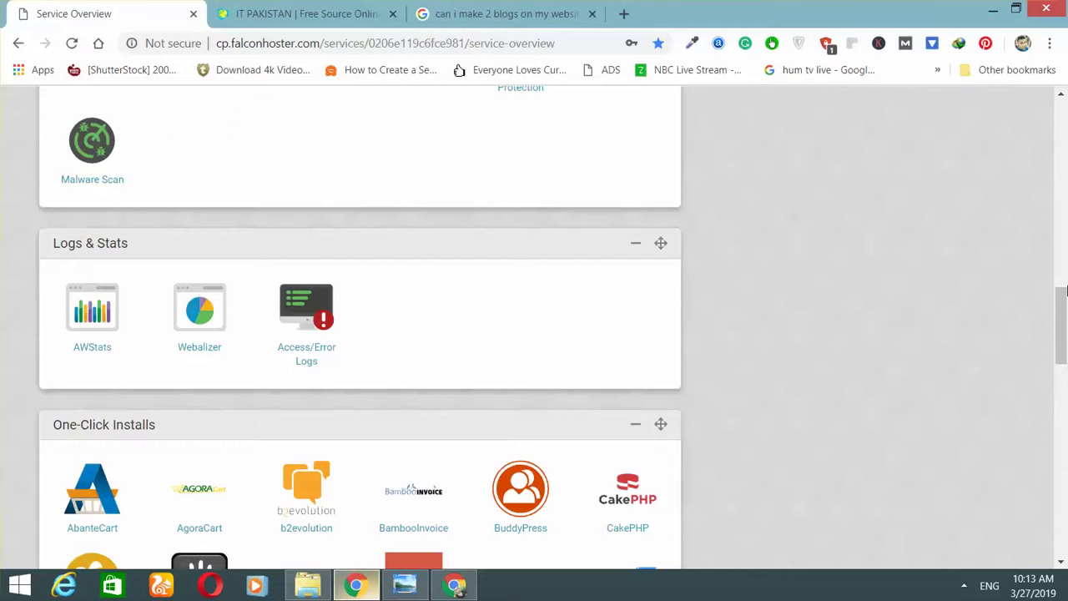
# Open the WordPress installer from the One-Click Installs section of the hosting control panel.
pyautogui.scroll(-7, 1066, 343)
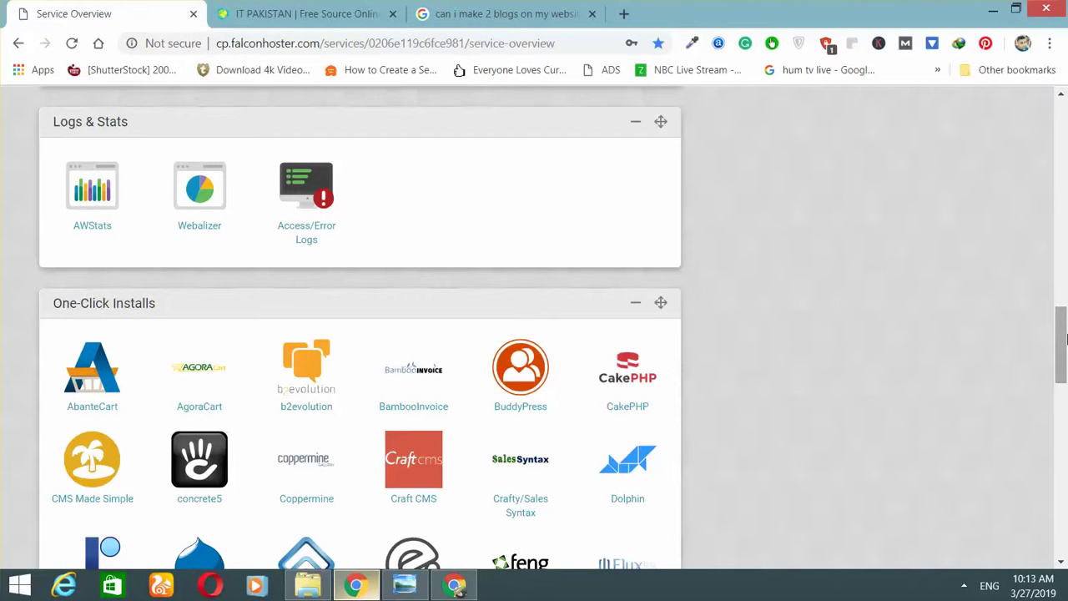
pyautogui.moveTo(1065, 338); pyautogui.dragTo(995, 498)
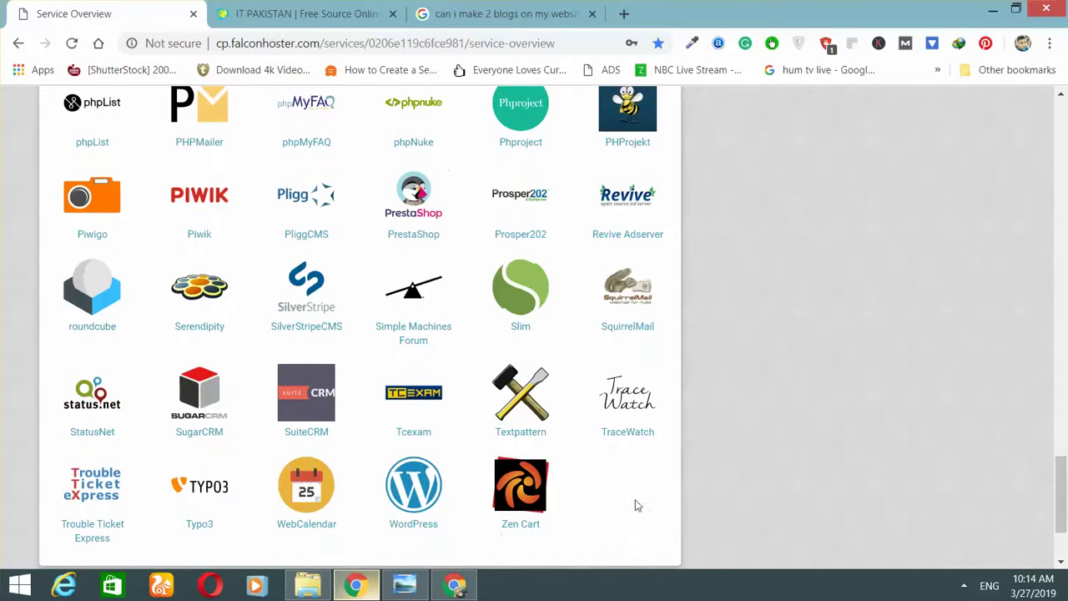
pyautogui.click(415, 492)
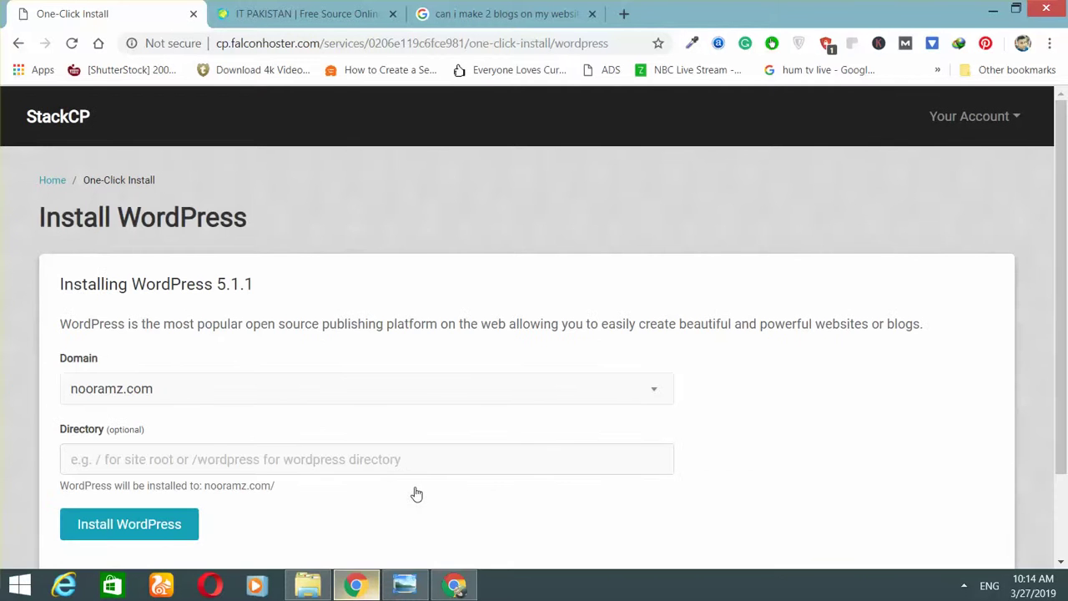
# Choose itpakistan.org as the domain for the WordPress installation.
pyautogui.click(504, 389)
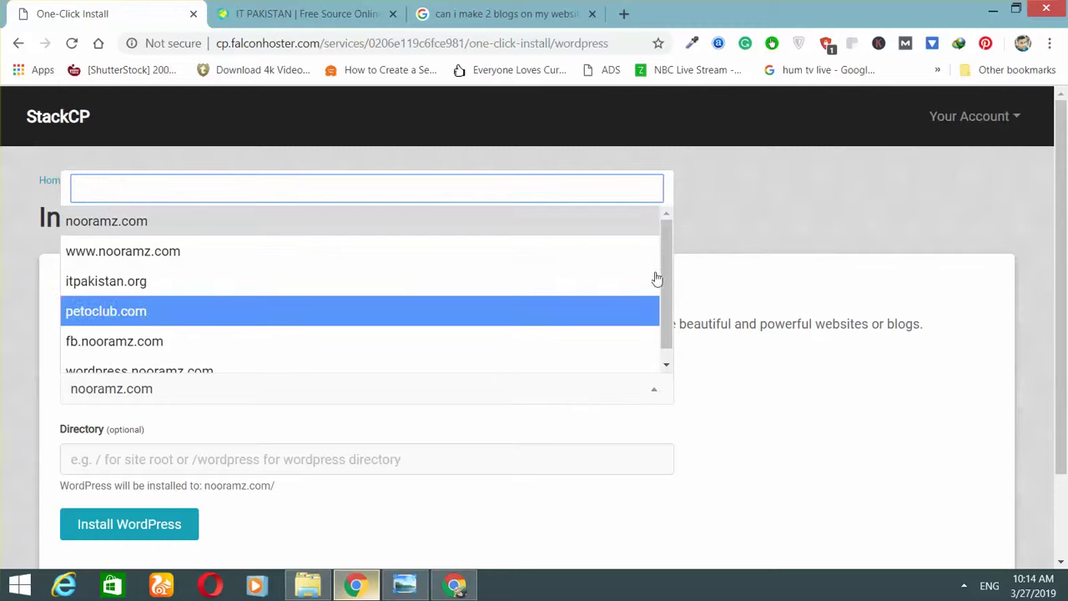
pyautogui.scroll(-1, 668, 317)
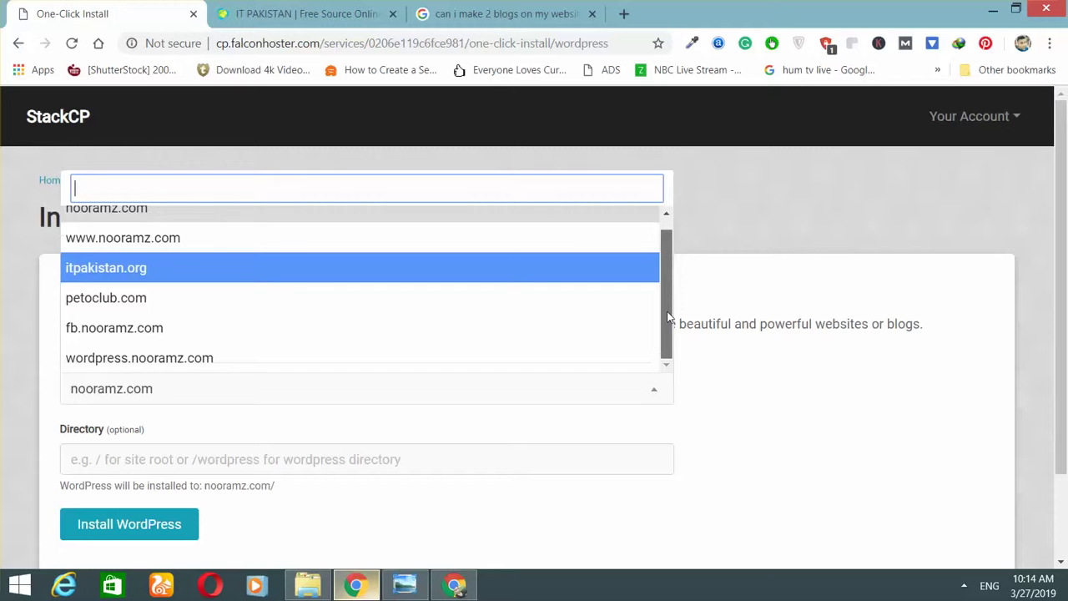
pyautogui.click(550, 263)
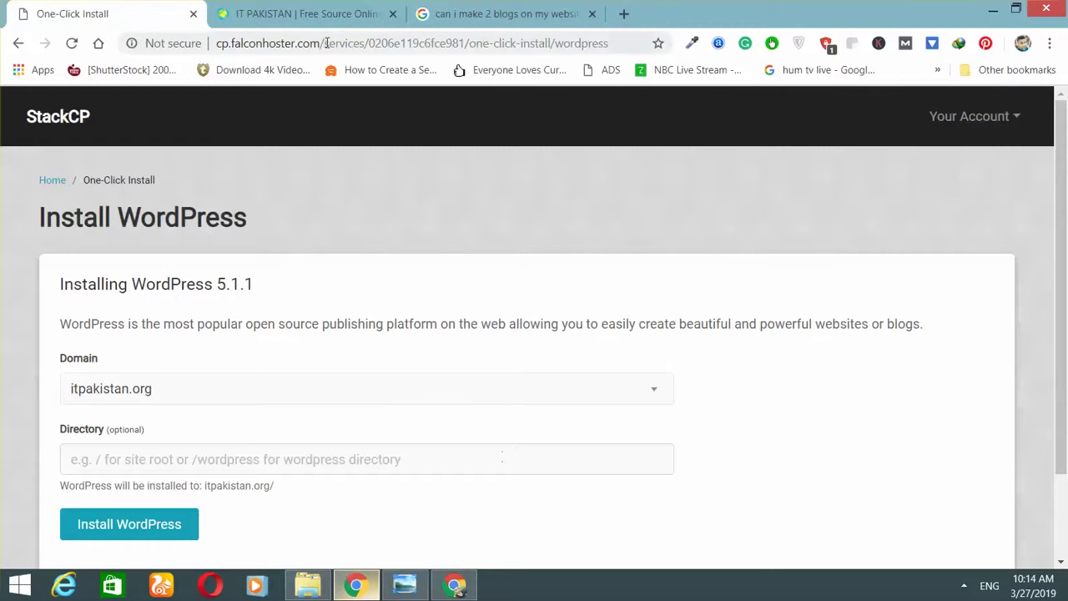
# Check the main domain in the address of the open IT PAKISTAN site, then return to the WordPress installer.
pyautogui.click(315, 12)
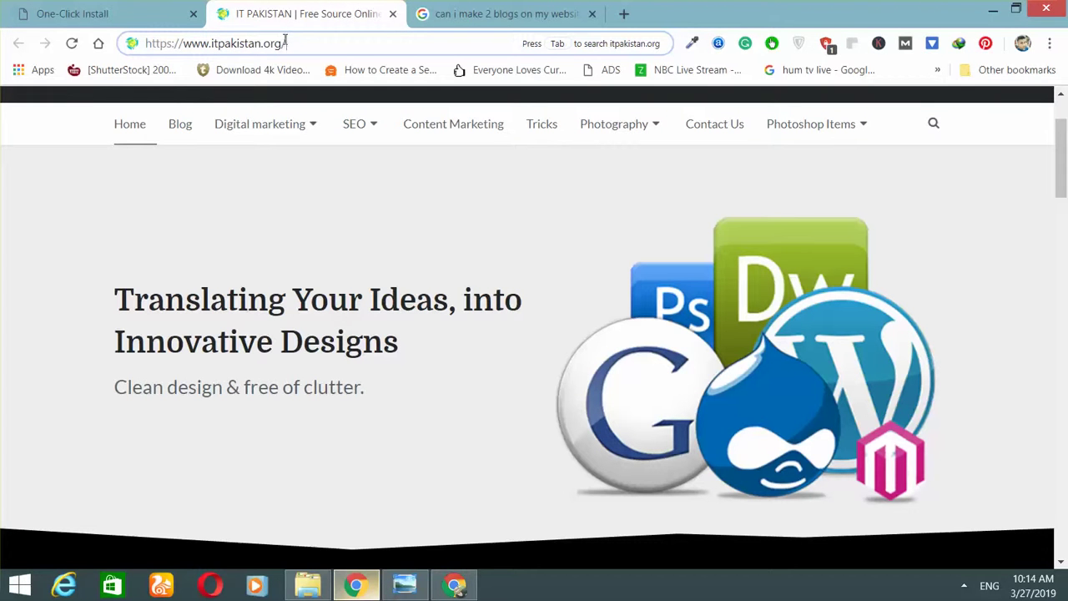
pyautogui.moveTo(285, 40); pyautogui.dragTo(183, 52)
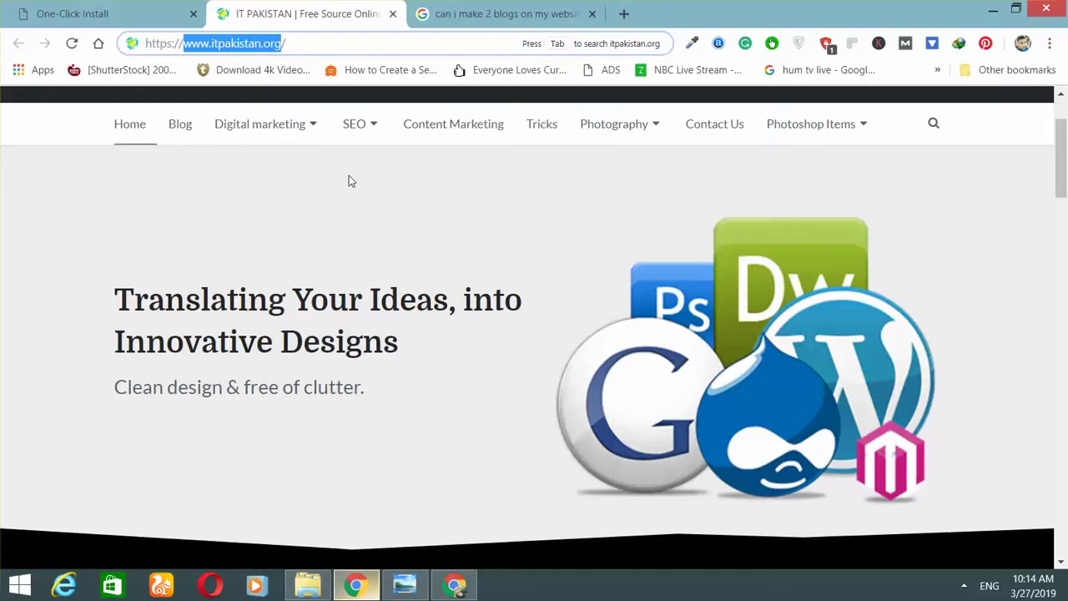
pyautogui.click(125, 13)
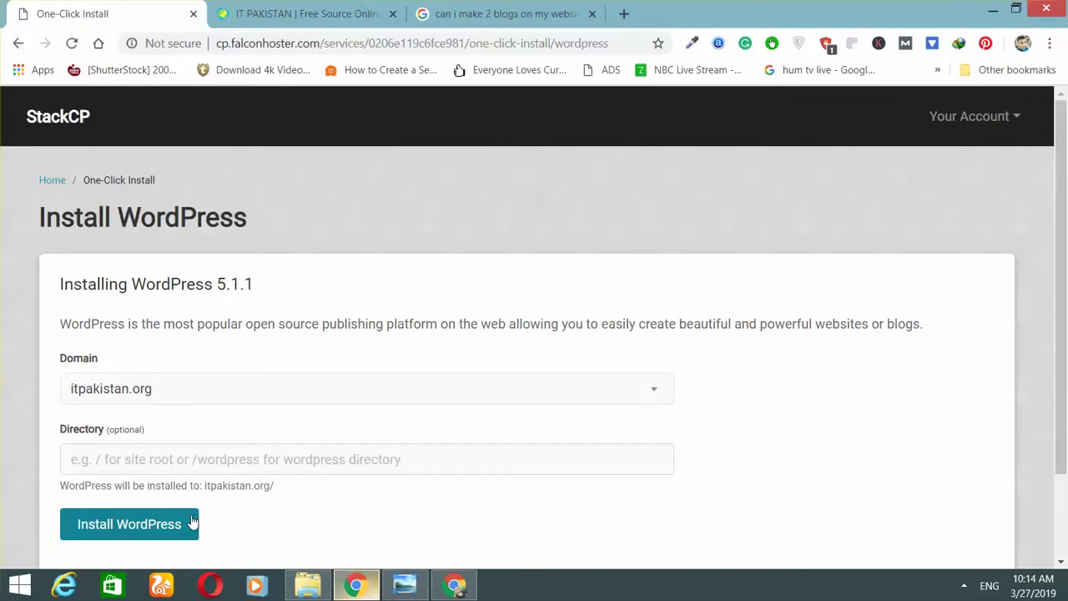
# Set the directory to softs, preview the resulting address on the IT PAKISTAN site, and install WordPress there.
pyautogui.click(339, 464)
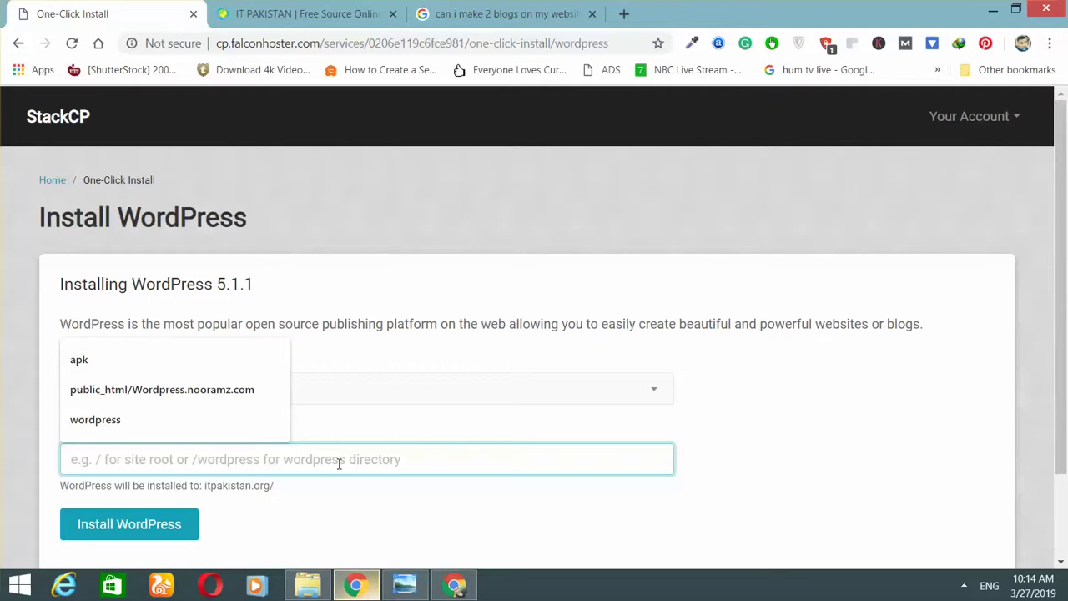
pyautogui.write('softs')
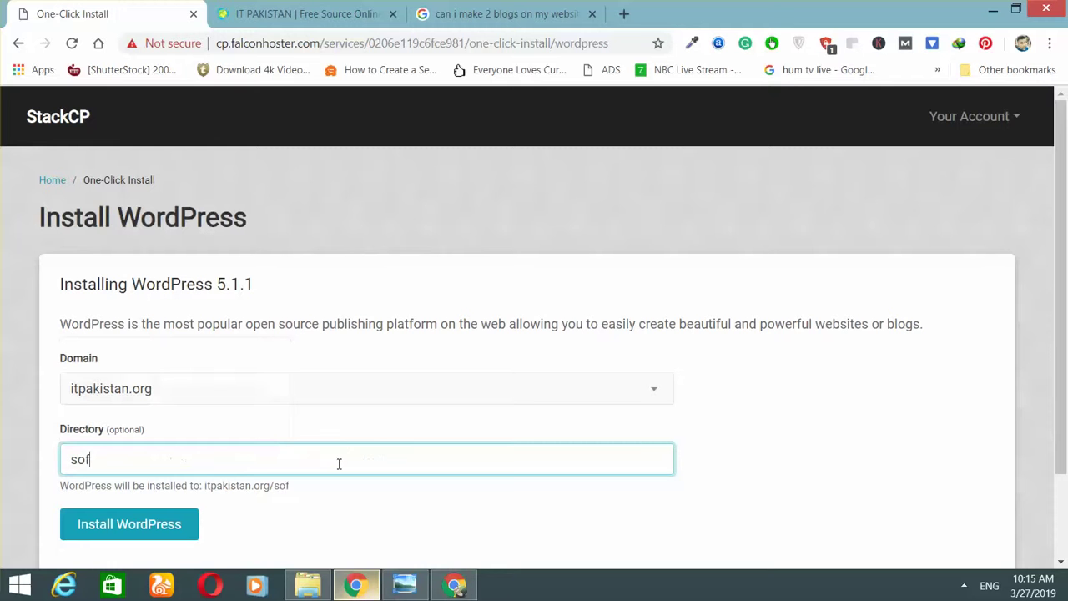
pyautogui.click(303, 12)
pyautogui.click(308, 42)
pyautogui.write('softs')
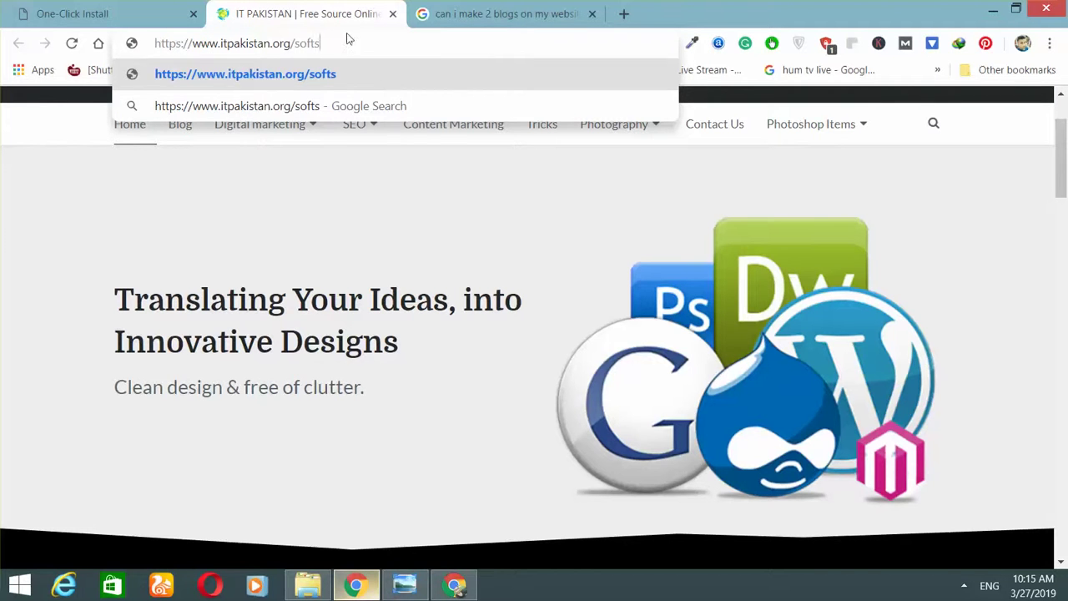
pyautogui.click(100, 14)
pyautogui.click(146, 522)
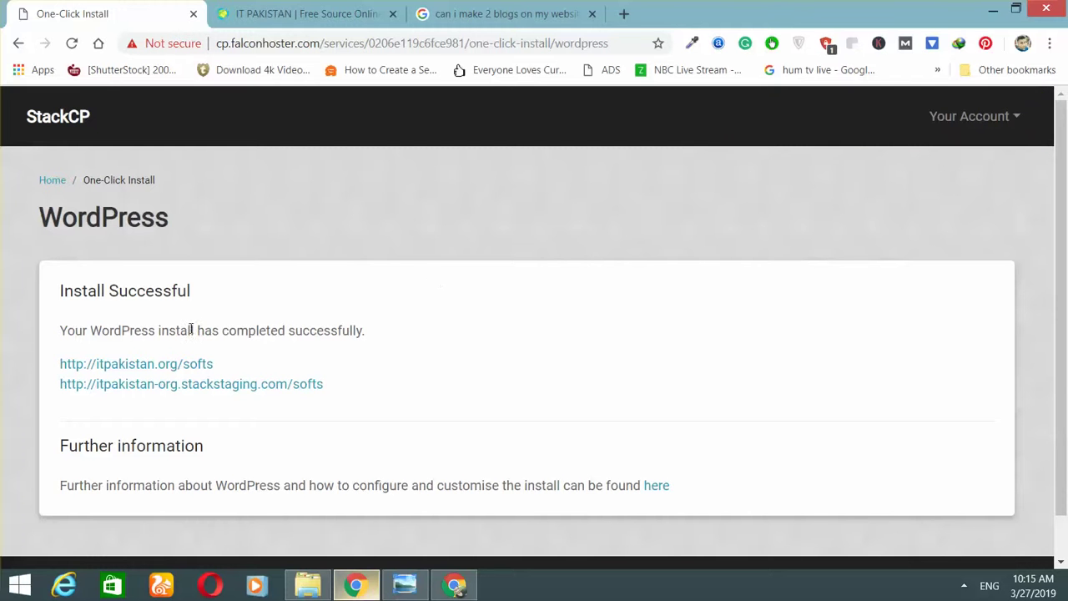
pyautogui.moveTo(192, 329); pyautogui.dragTo(294, 331)
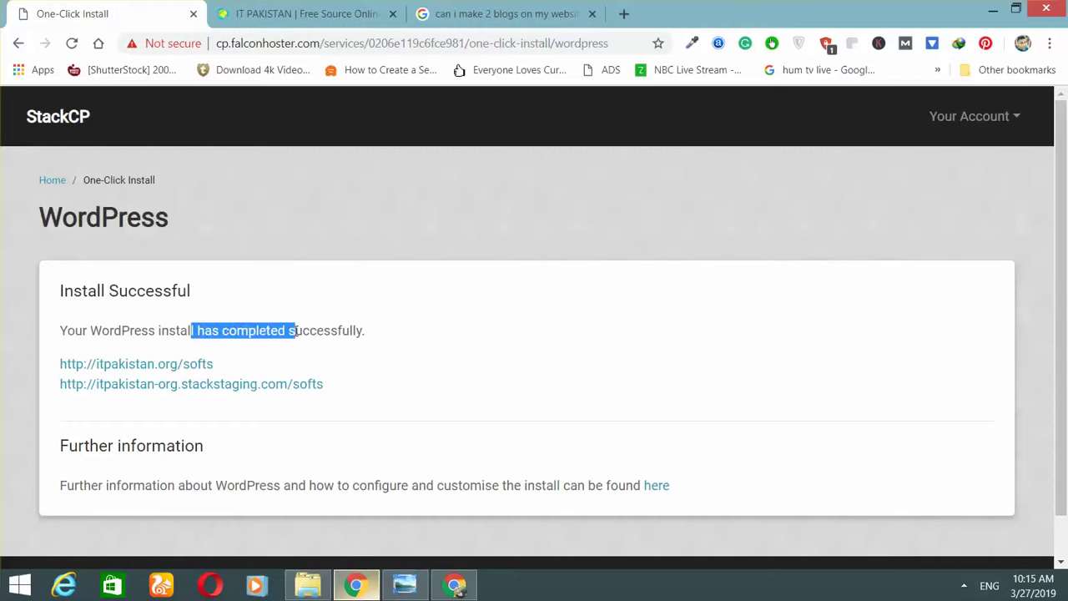
pyautogui.click(295, 332)
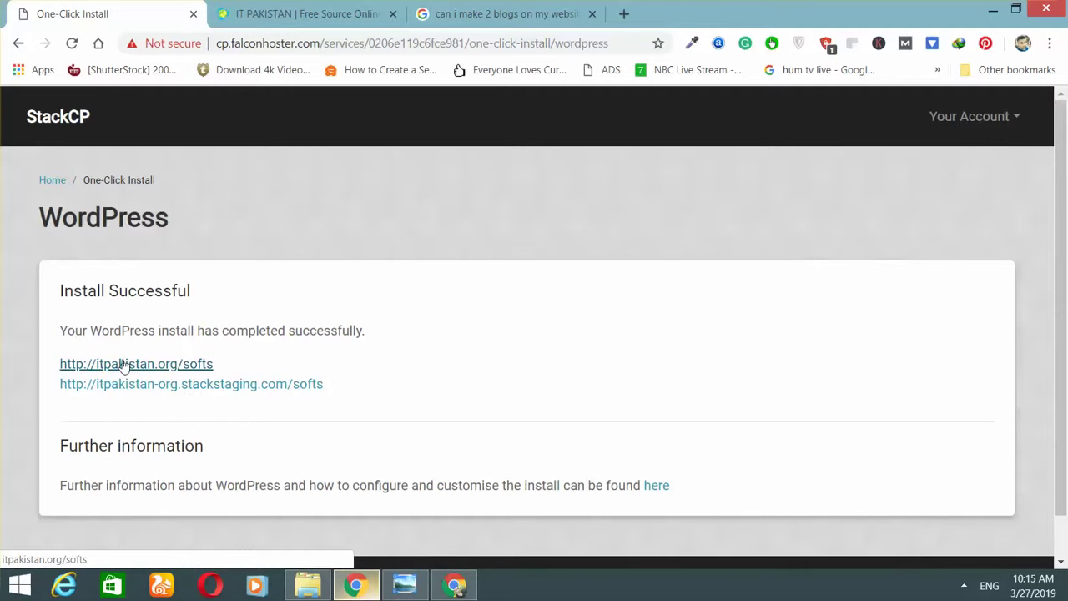
pyautogui.click(179, 367)
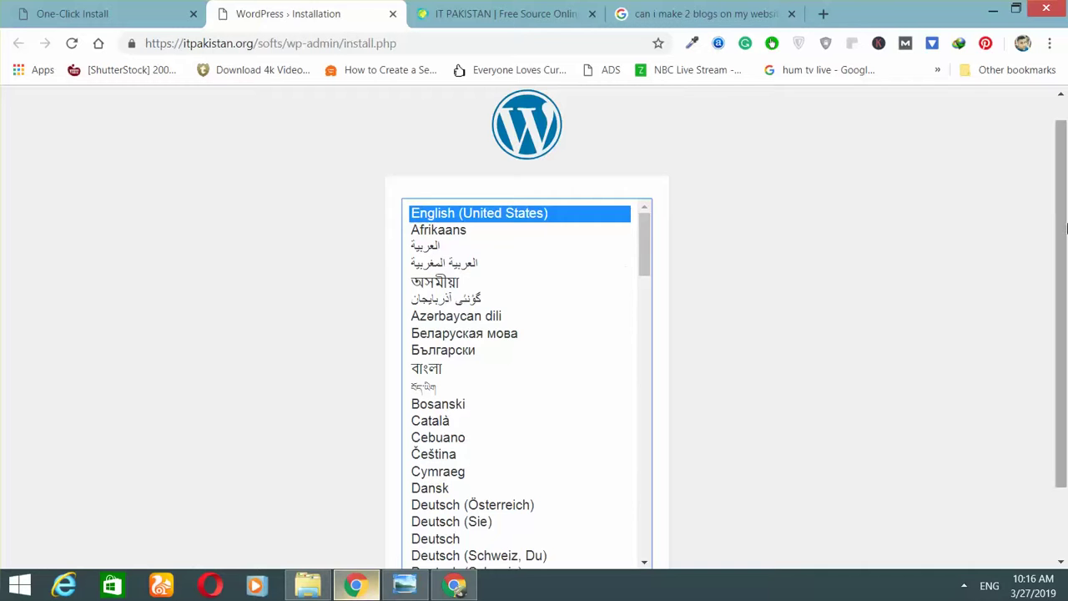
# Look through the available setup languages and continue with English (United States).
pyautogui.scroll(-1, 751, 241)
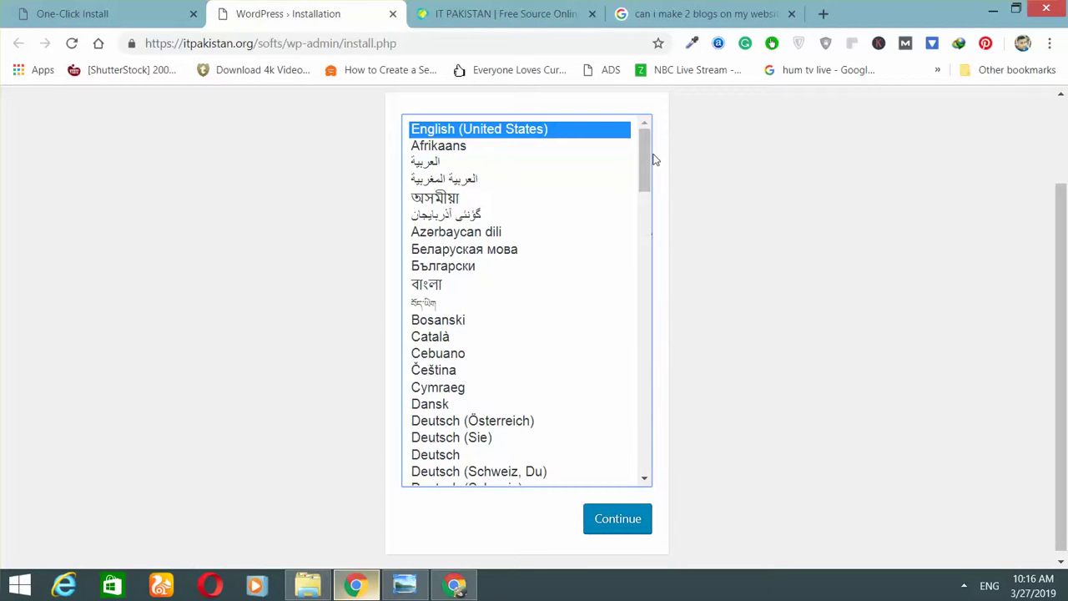
pyautogui.scroll(-1, 644, 240)
pyautogui.moveTo(645, 239); pyautogui.dragTo(643, 444)
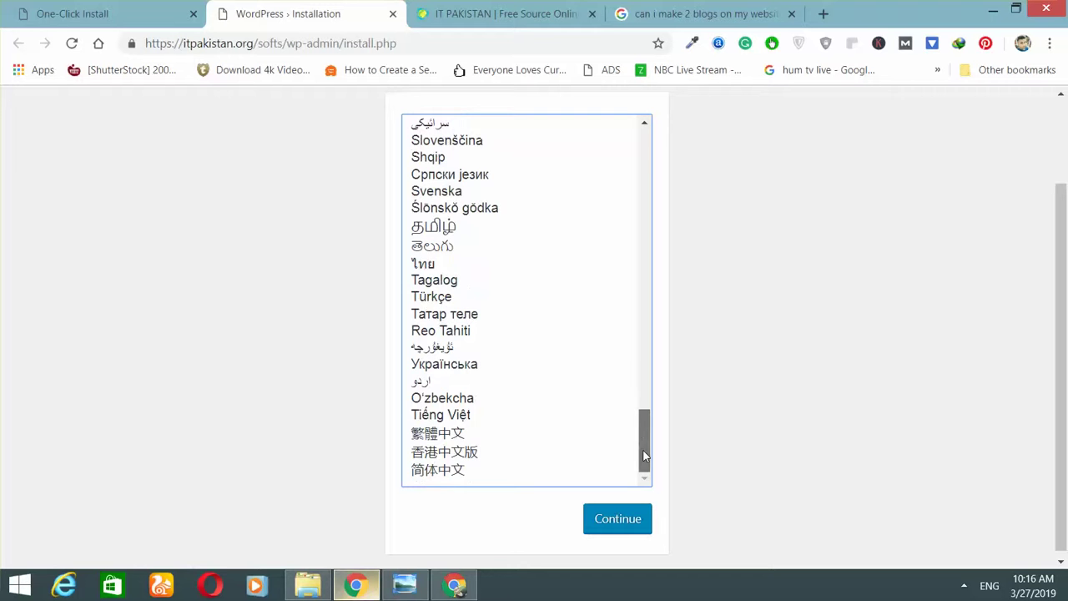
pyautogui.moveTo(644, 442); pyautogui.dragTo(609, 141)
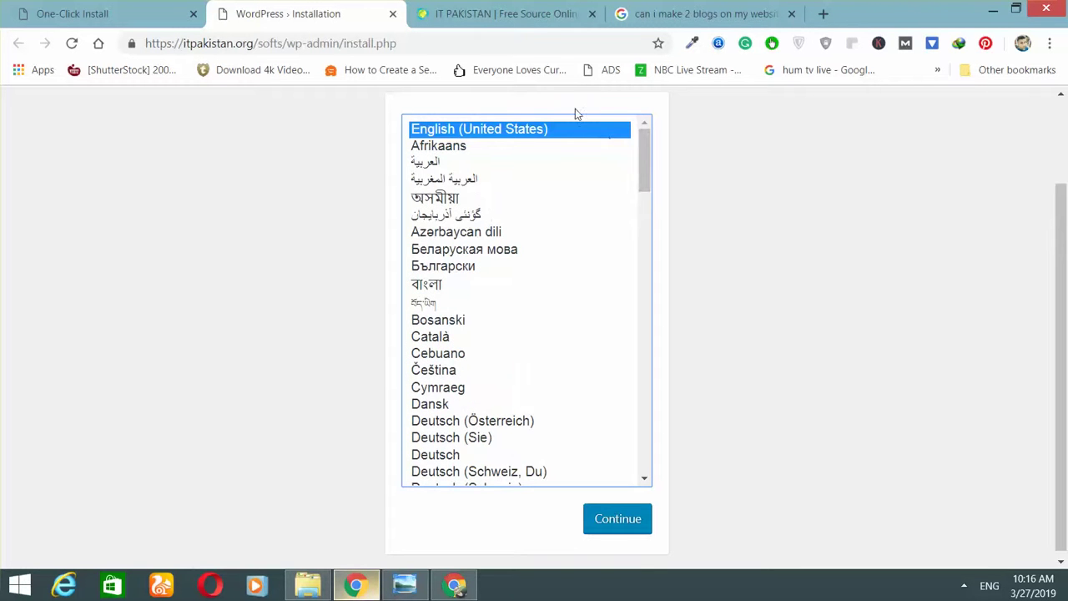
pyautogui.click(626, 535)
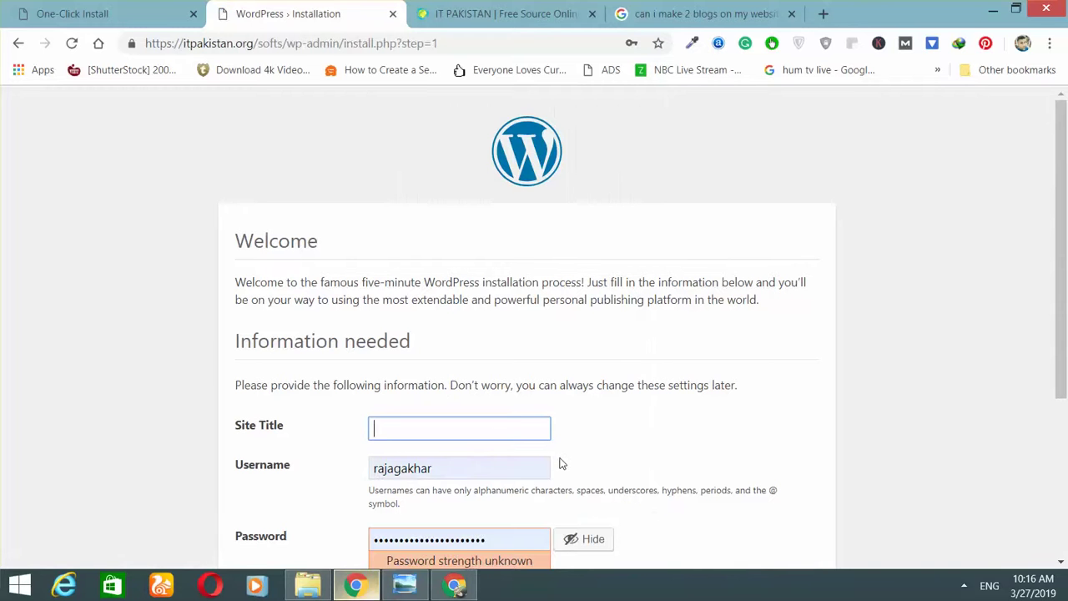
# Clear the autofilled username and password from the WordPress setup form.
pyautogui.click(527, 468)
pyautogui.moveTo(527, 467); pyautogui.dragTo(298, 464)
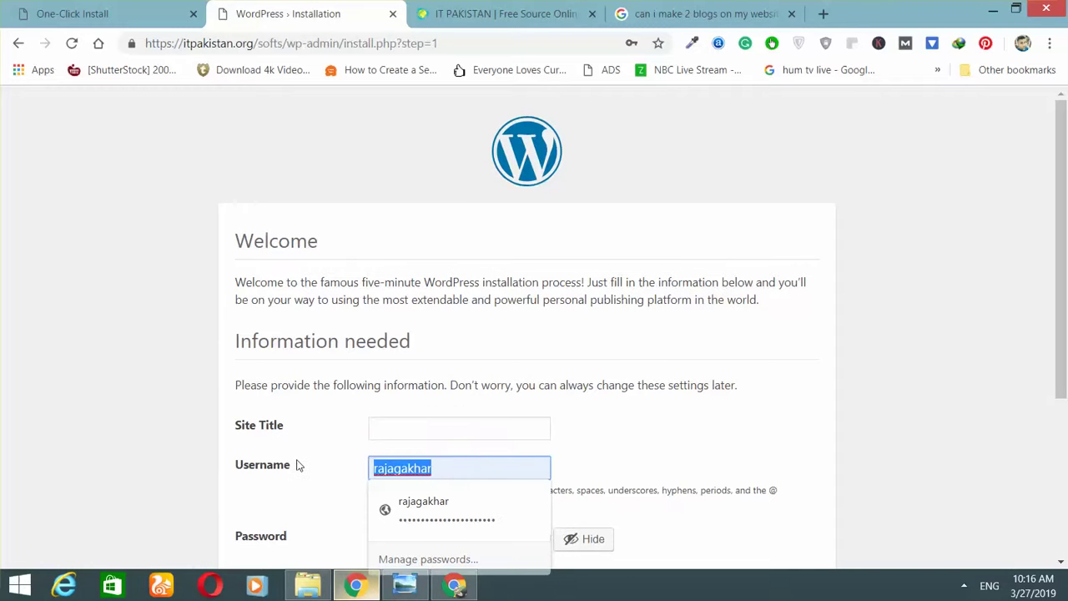
pyautogui.press('BackSpace')
pyautogui.press('Tab')
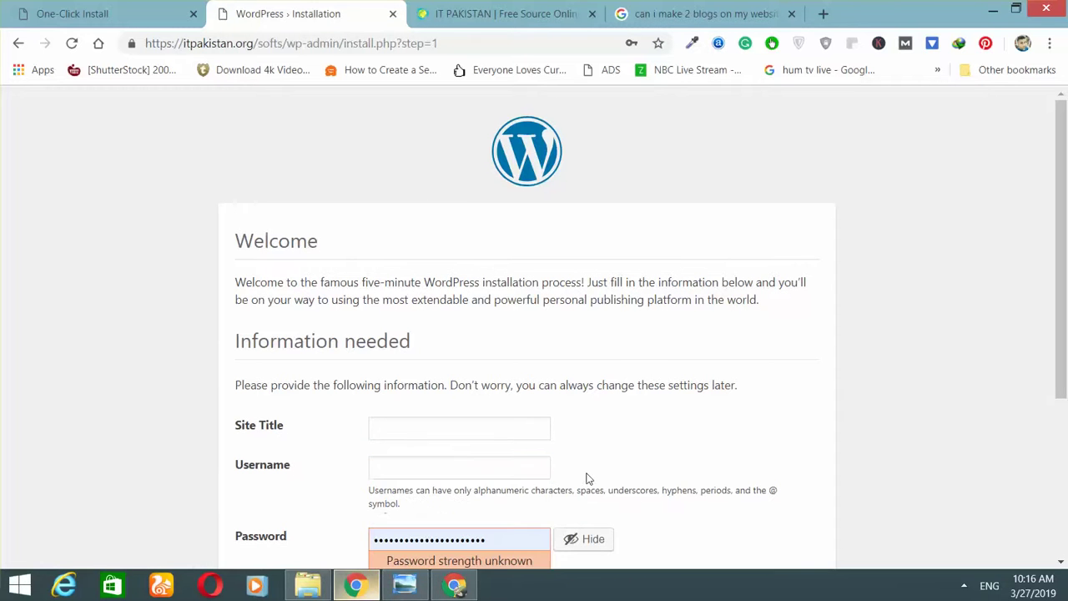
pyautogui.moveTo(510, 544); pyautogui.dragTo(507, 520)
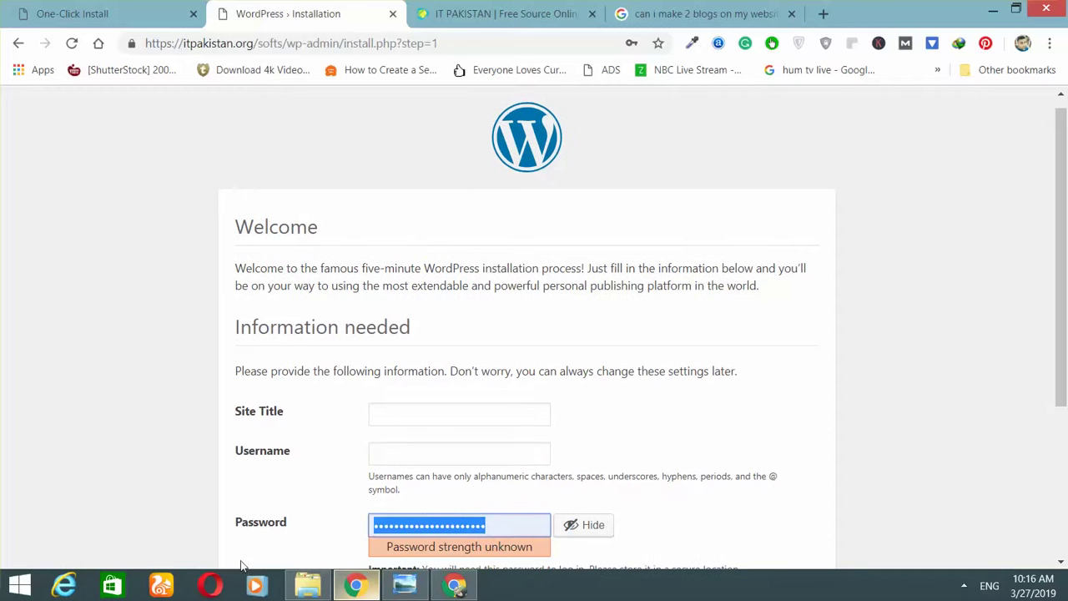
pyautogui.press('BackSpace')
pyautogui.click(648, 389)
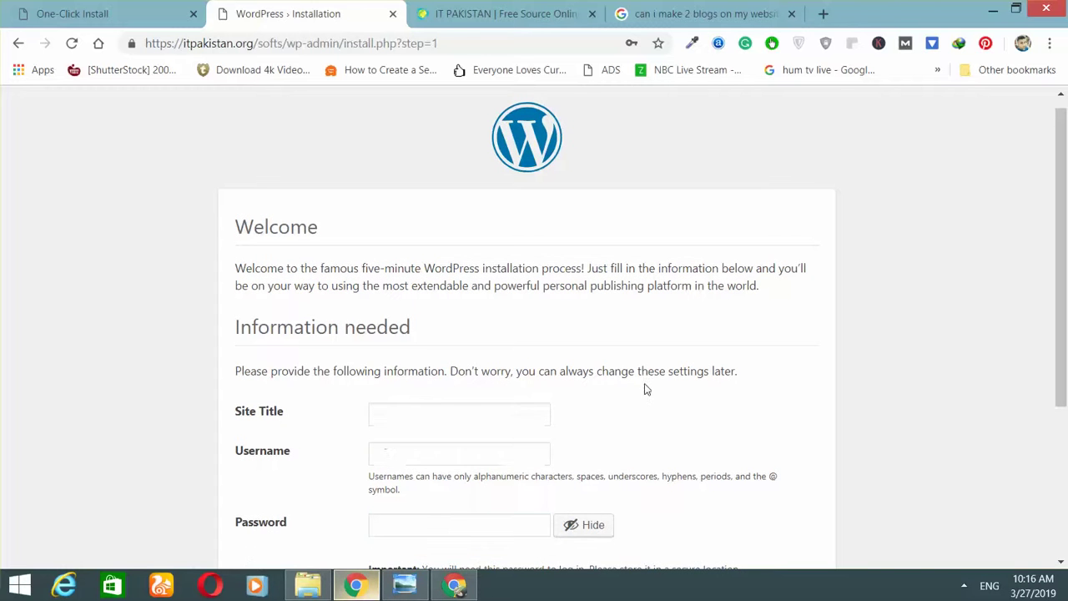
# Set the site title to "IT PAKISTAN | Softs".
pyautogui.click(461, 410)
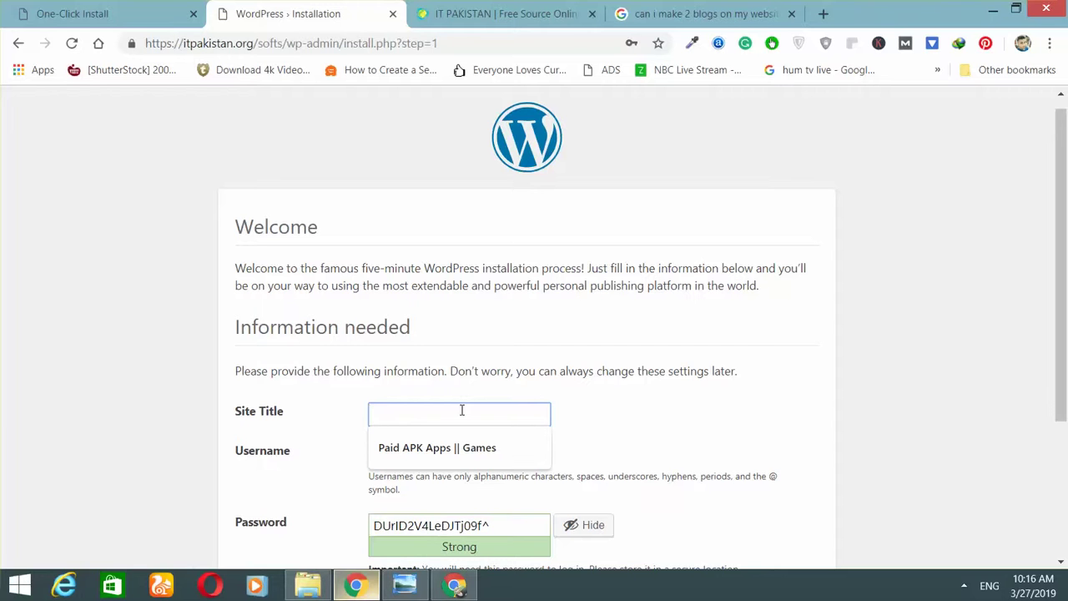
pyautogui.write('IT ')
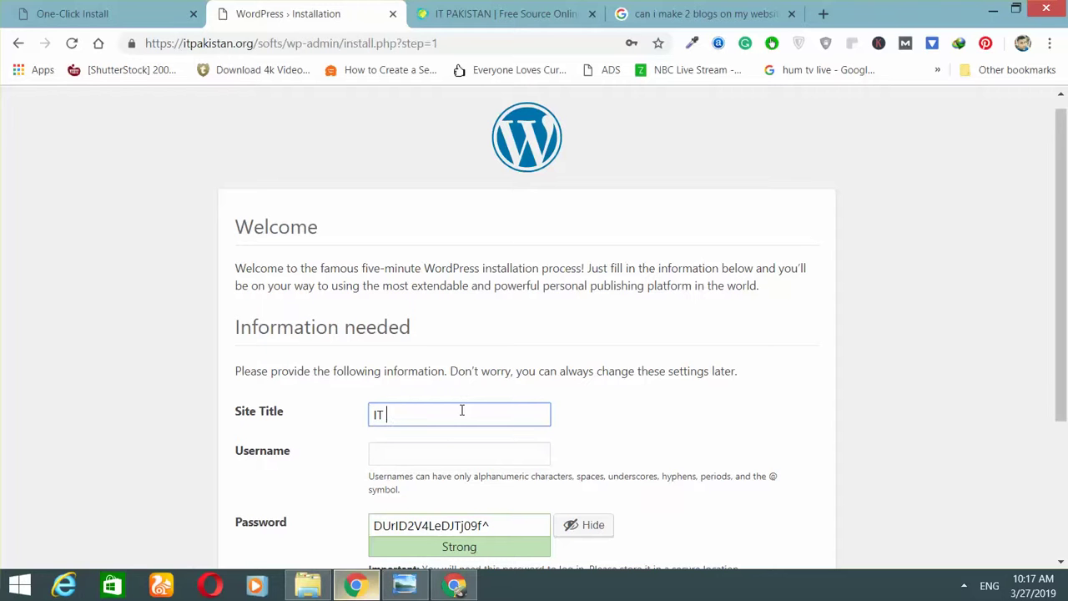
pyautogui.write('PAKISTA')
pyautogui.press('BackSpace')
pyautogui.write('TAN | Softs')
pyautogui.press('Tab')
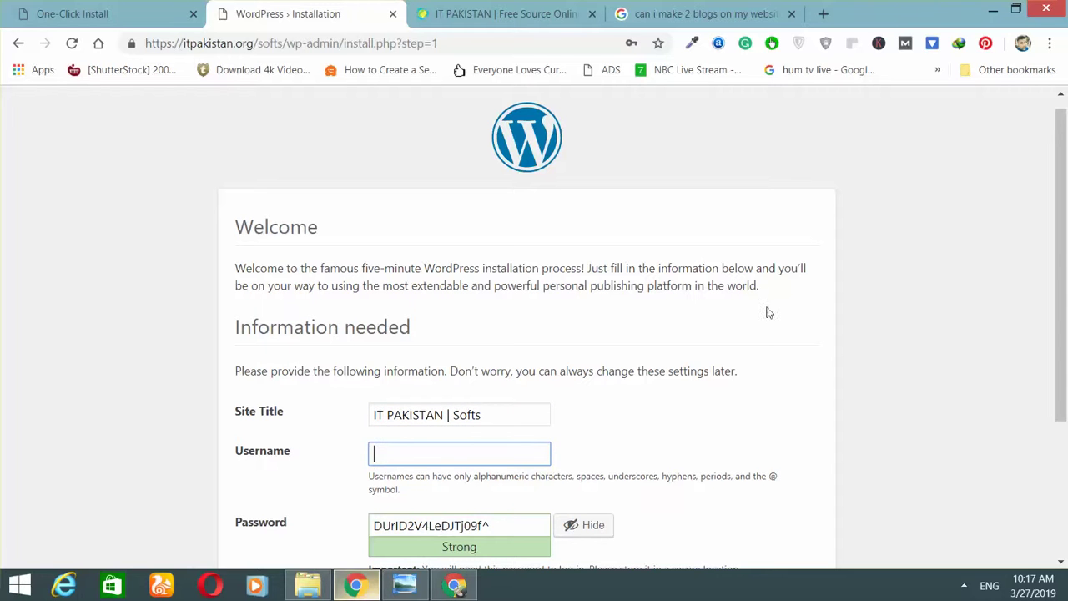
# Hide the administrator password shown in the setup form.
pyautogui.scroll(-1, 844, 391)
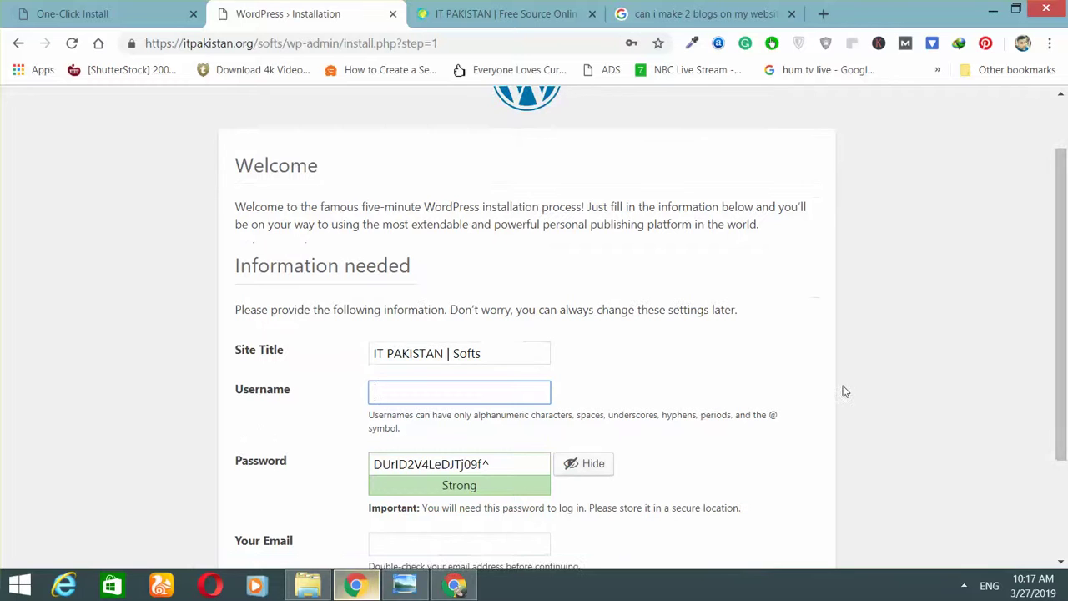
pyautogui.click(590, 471)
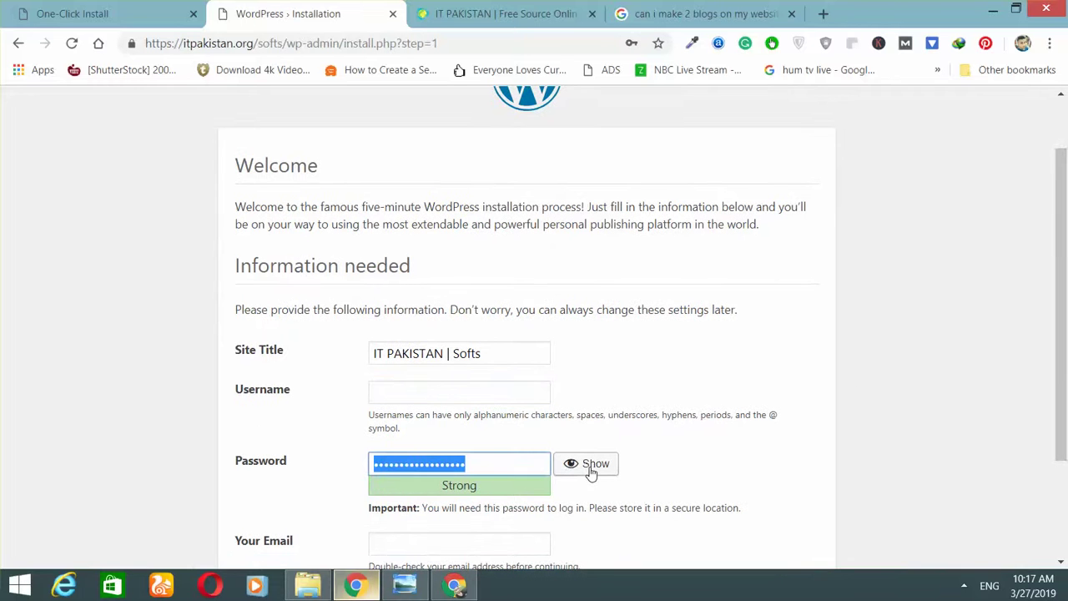
pyautogui.click(610, 408)
# Fill in the administrator's username and e-mail address and complete the WordPress installation.
pyautogui.click(493, 392)
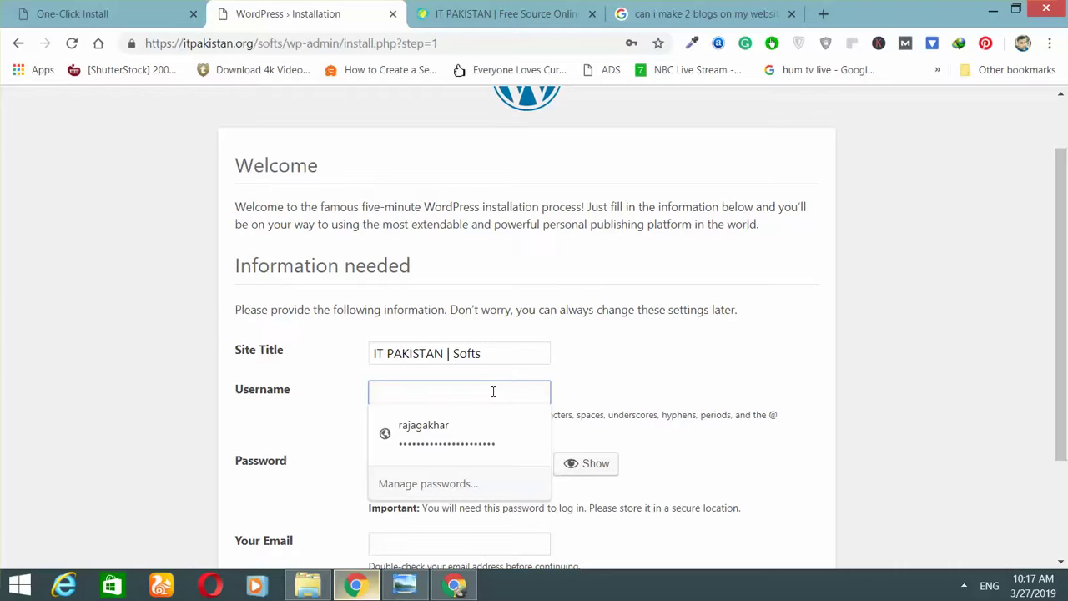
pyautogui.write('s')
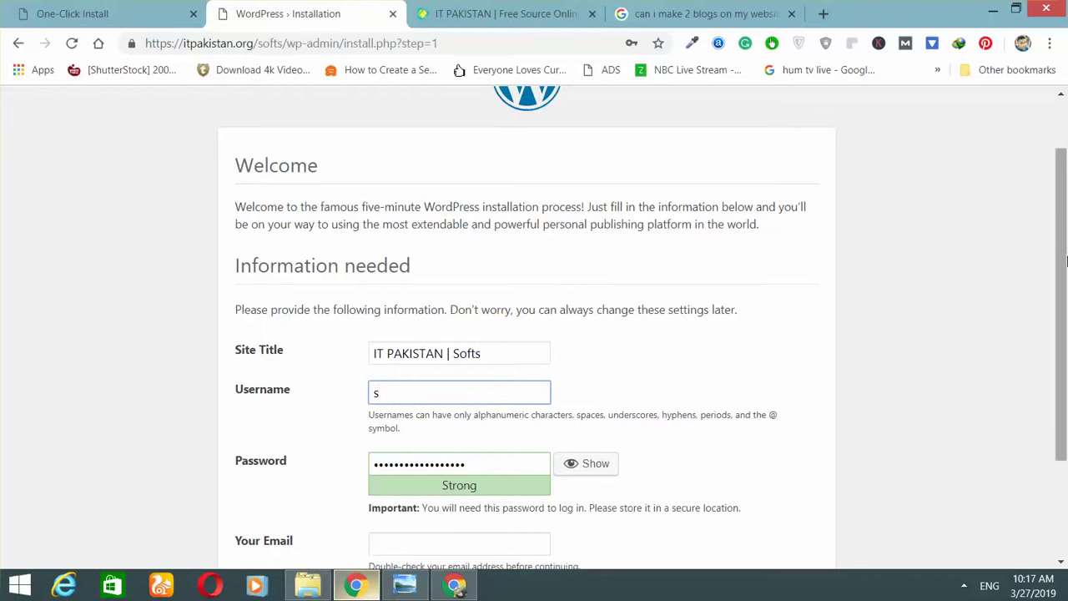
pyautogui.scroll(-1, 632, 448)
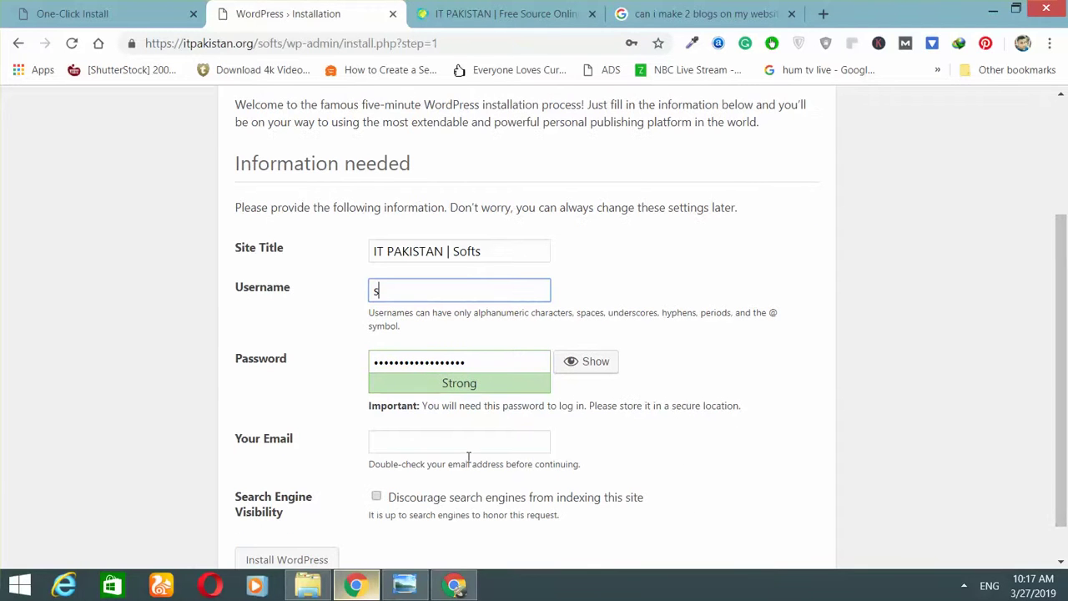
pyautogui.click(514, 436)
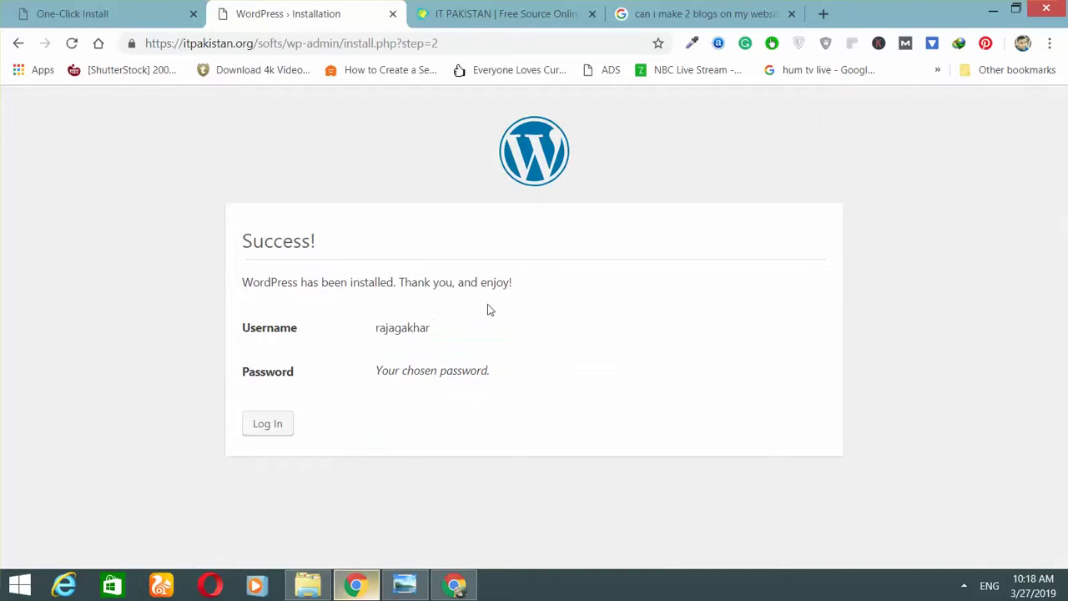
# Proceed to the new site's login and pass the Stack Protect captcha to reach the dashboard.
pyautogui.click(288, 420)
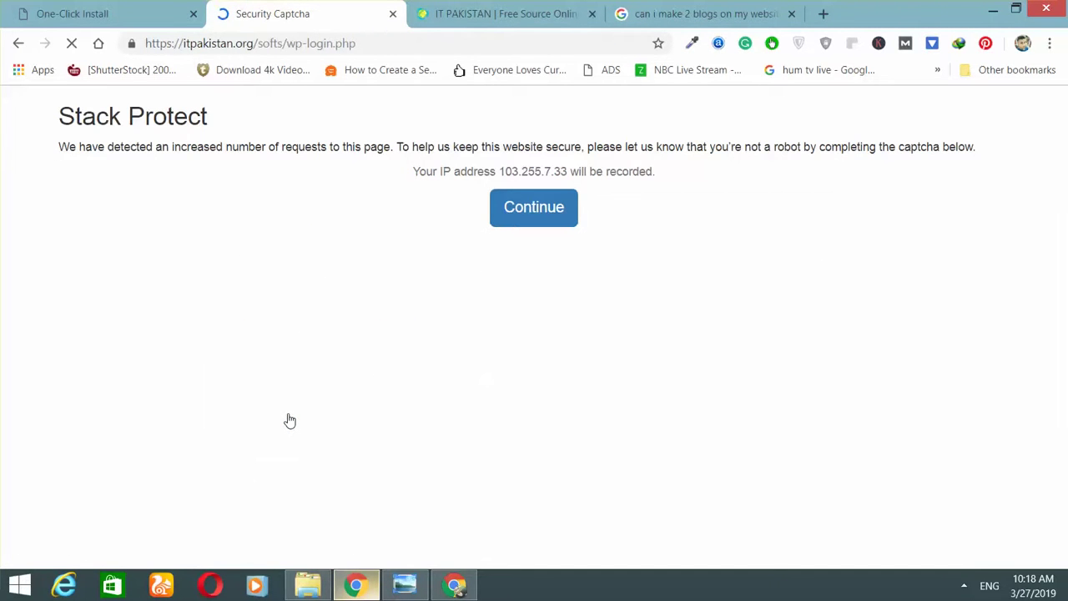
pyautogui.click(429, 194)
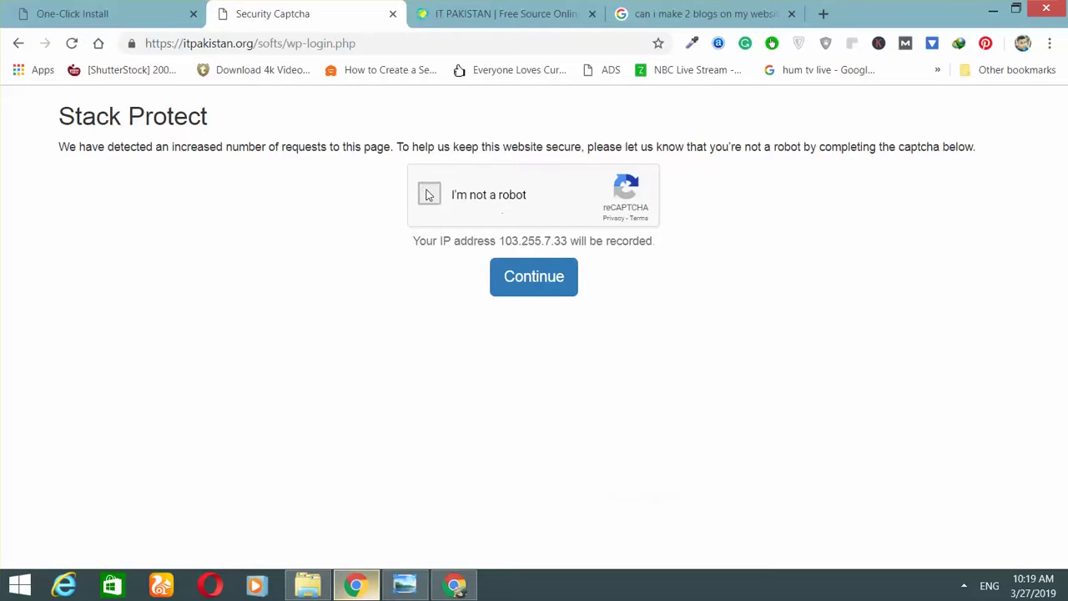
pyautogui.click(533, 278)
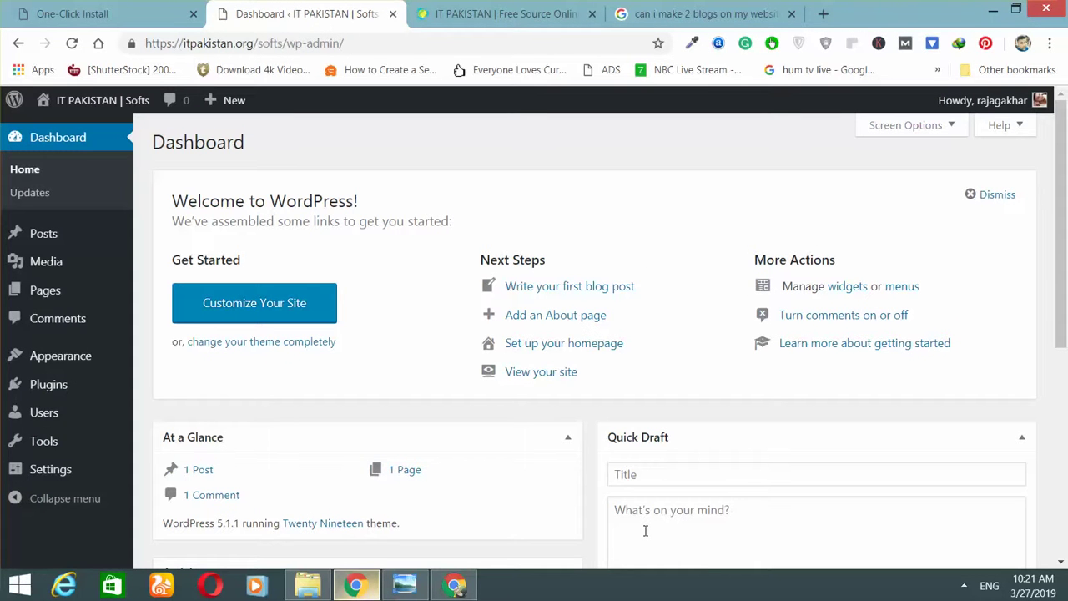
pyautogui.click(964, 585)
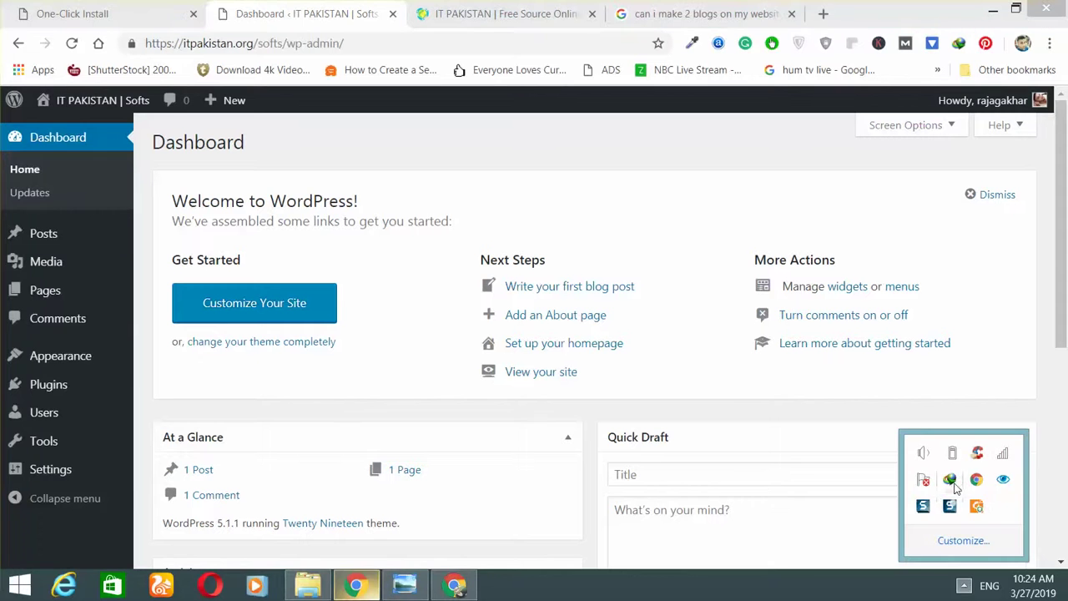
pyautogui.click(953, 506)
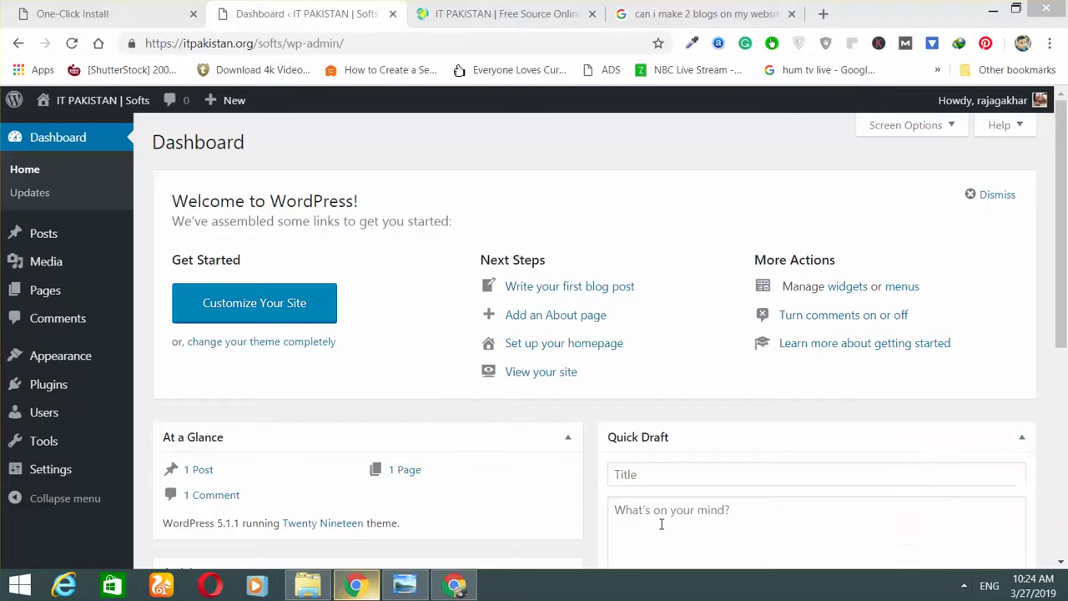